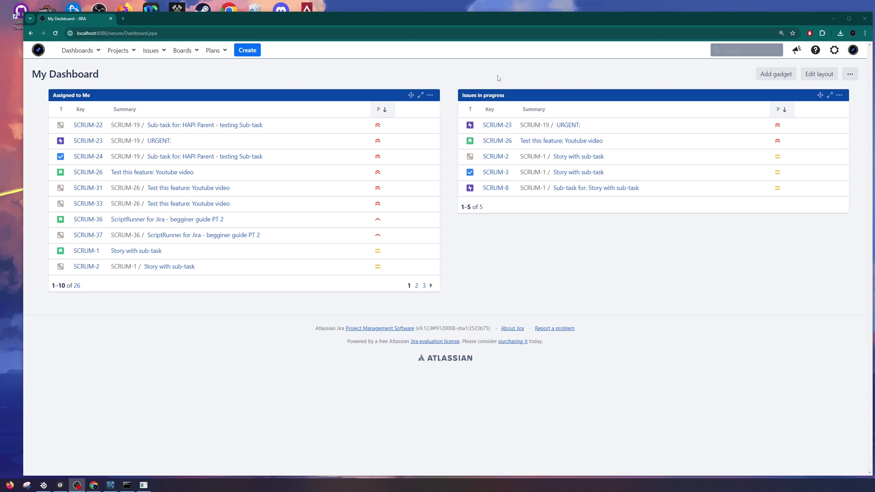
Reach Administration > Applications > Versions & licenses and dismiss the re-index notice
left_click(828, 54)
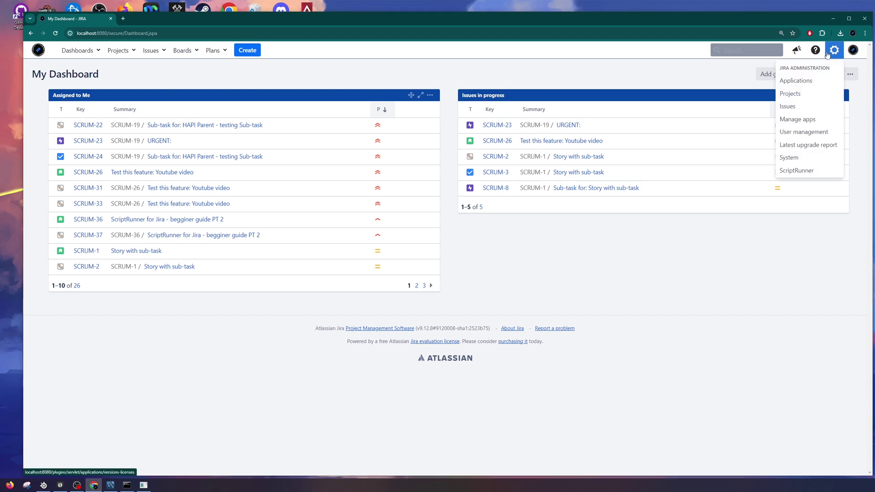
left_click(815, 81)
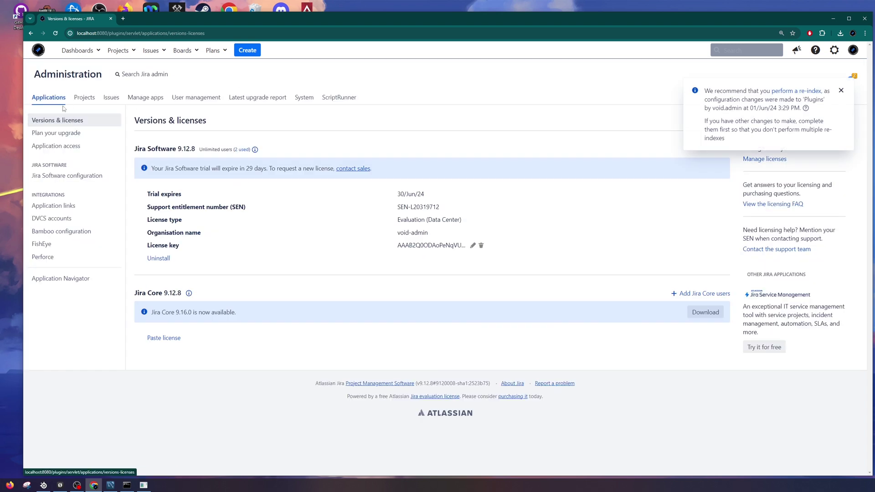
left_click(841, 91)
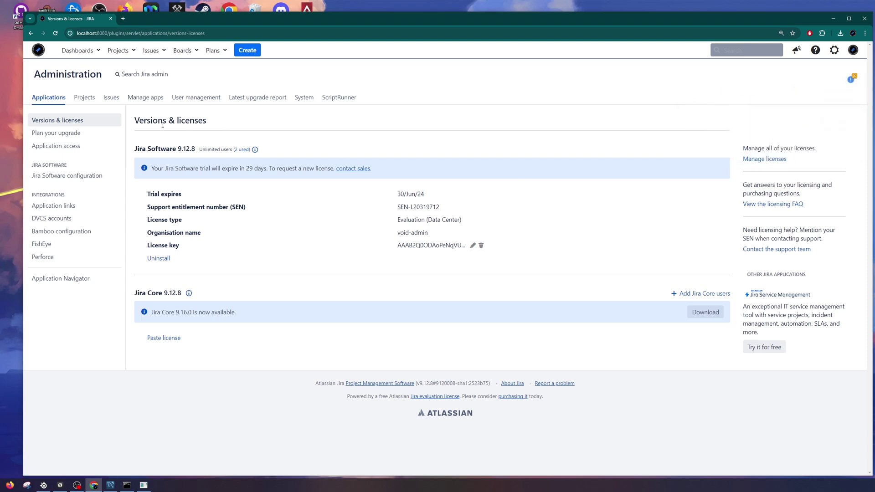
left_click_drag(132, 147, 195, 149)
left_click(254, 129)
Accept the Jira Service Management free trial and dismiss the unlicensed 5.12.8 install warning
left_click(765, 347)
left_click(478, 159)
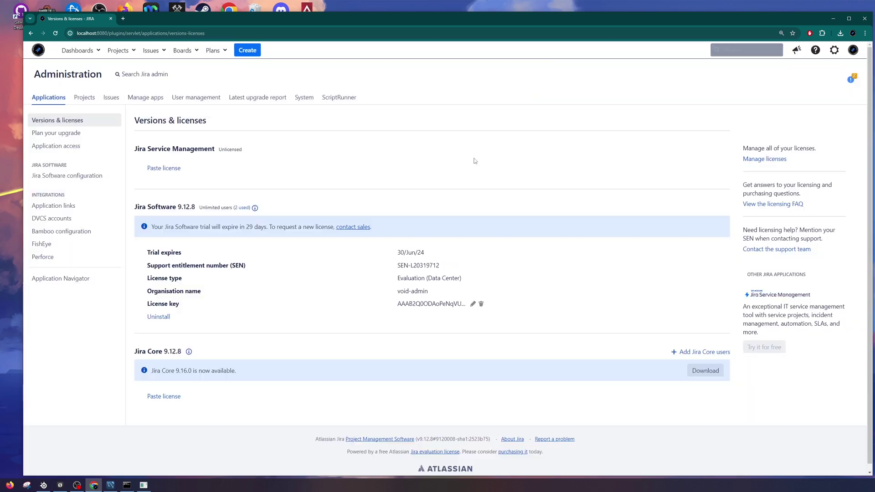
scroll(490, 185, "up", 1)
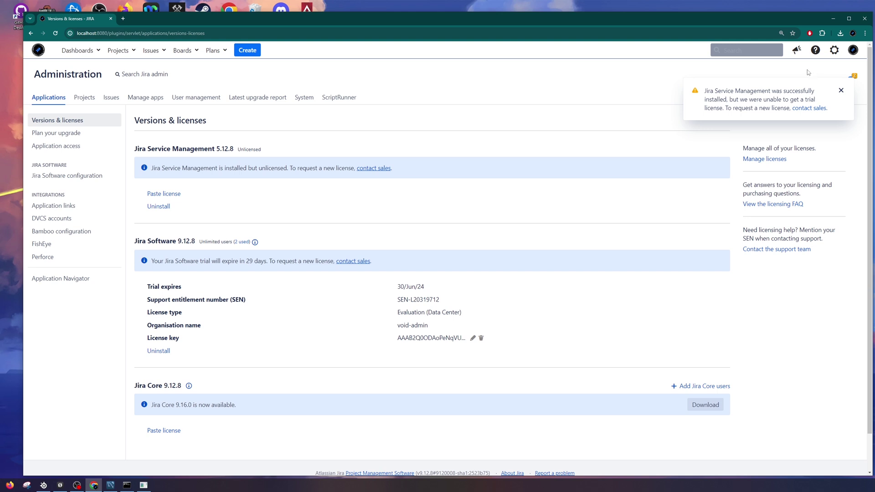
left_click(840, 91)
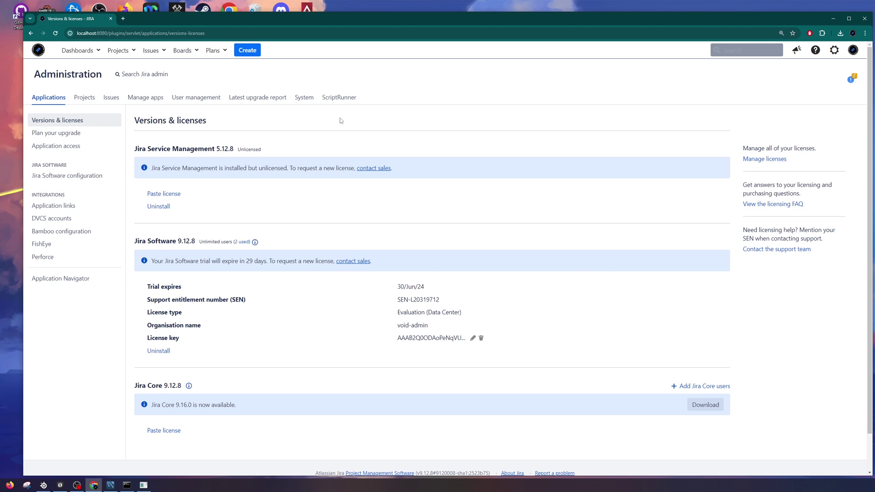
Follow the licensing link to My Atlassian's licenses page and start a New Trial License
left_click(763, 159)
left_click(174, 19)
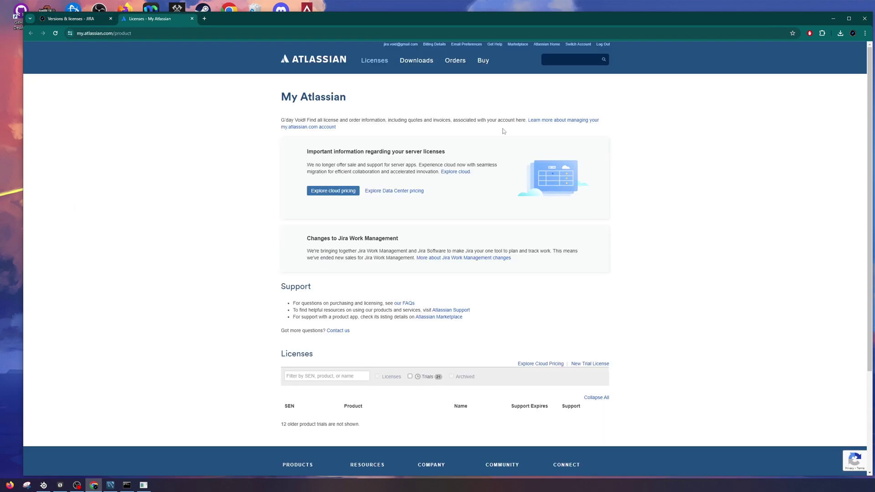
scroll(271, 263, "down", 1)
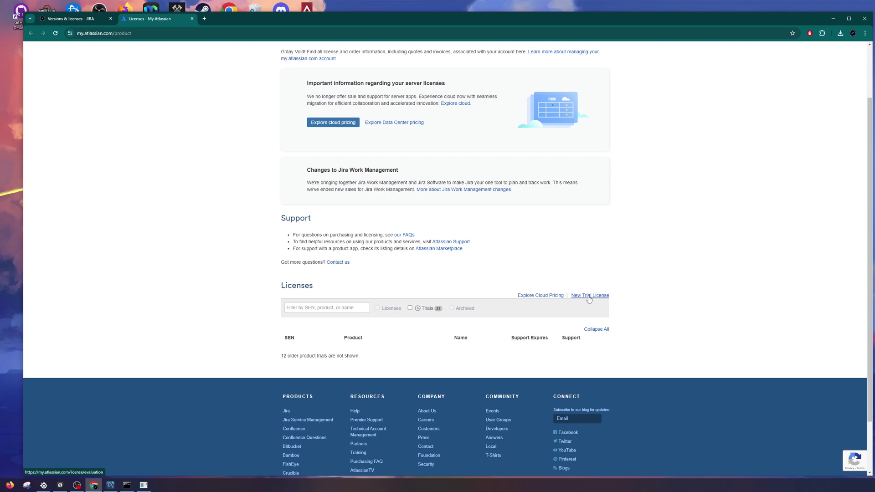
left_click(589, 296)
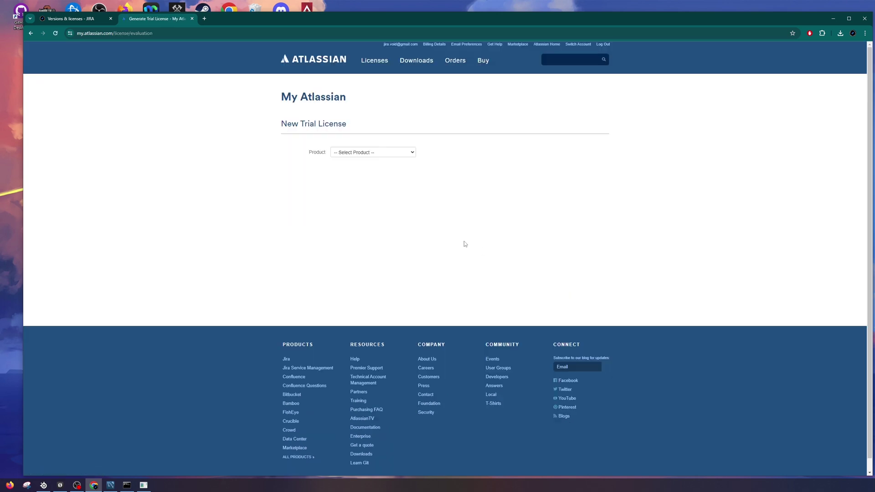
Pick Jira Service Management Data Center for the trial, then go to Jira's system settings
left_click(381, 153)
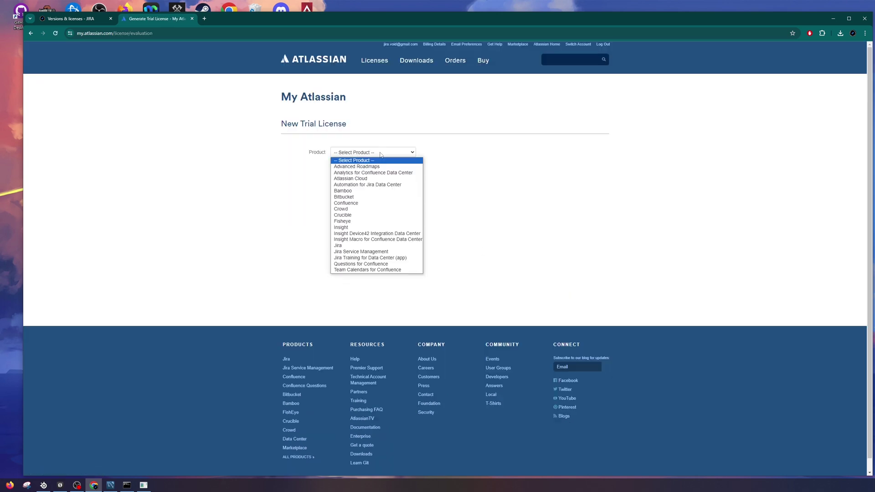
left_click(361, 251)
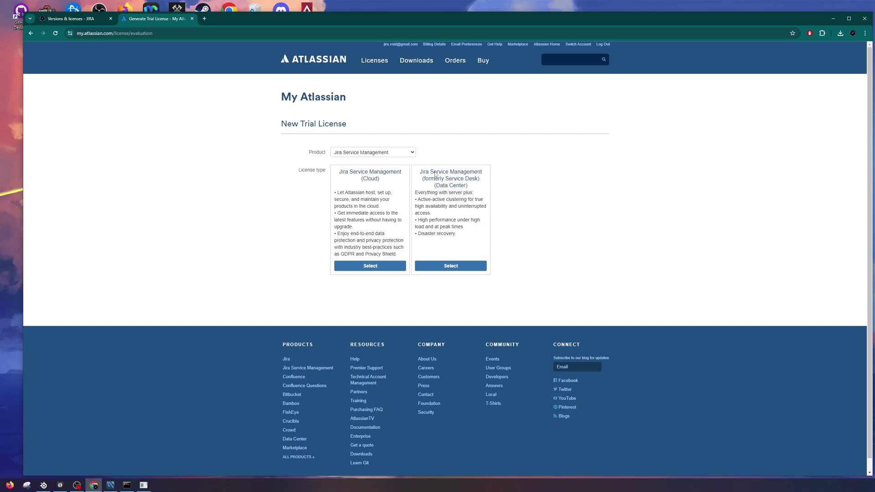
left_click(453, 267)
scroll(410, 292, "down", 1)
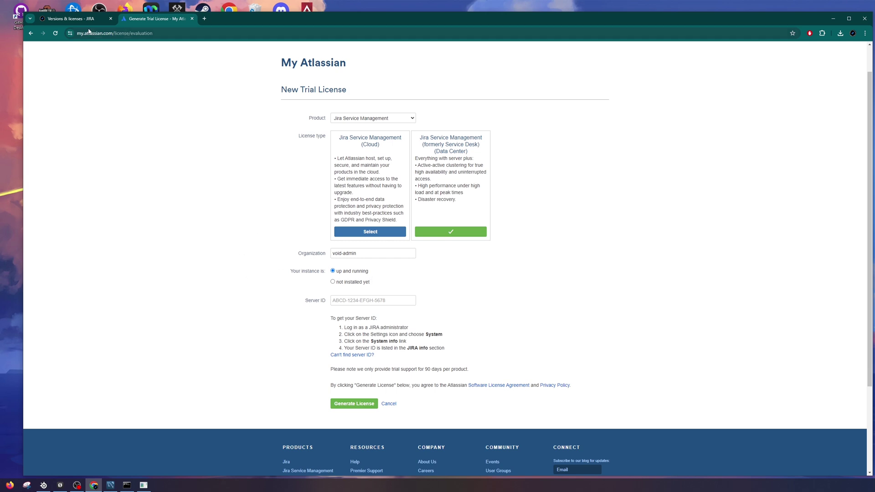
left_click(70, 19)
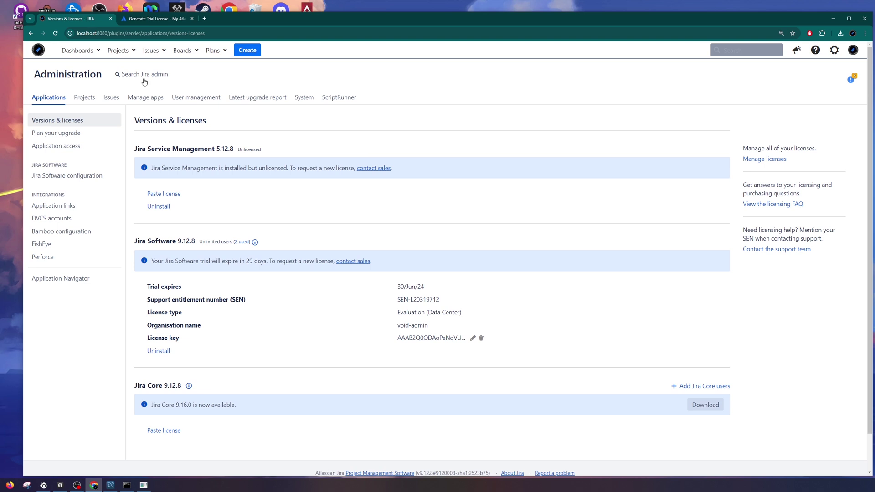
left_click(303, 98)
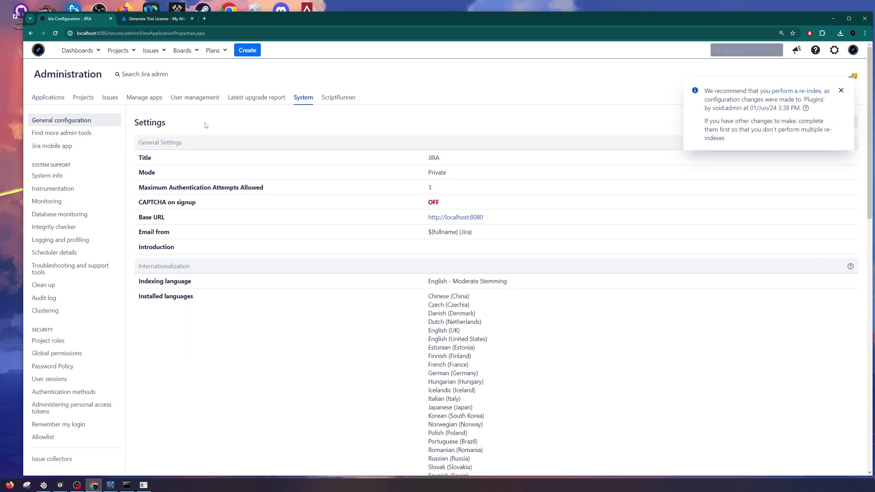
Copy the Server ID from Jira's System info page and return to the trial form
left_click(53, 179)
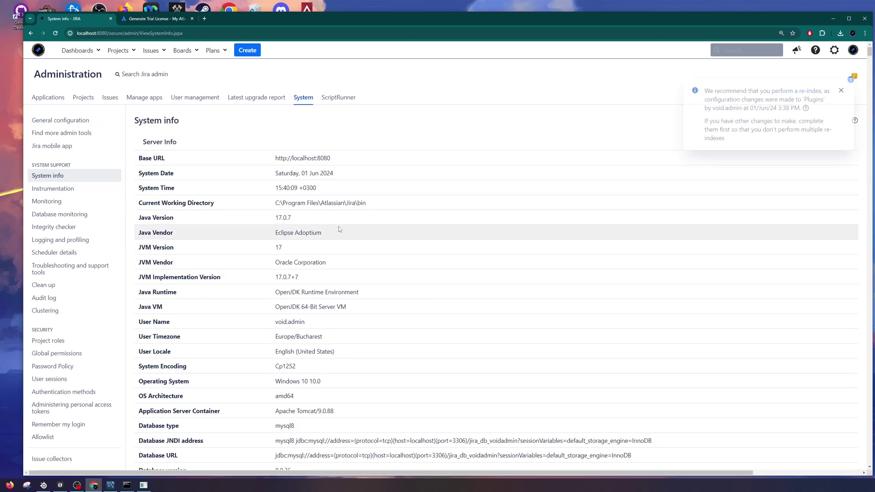
scroll(353, 236, "down", 3)
scroll(352, 236, "down", 5)
scroll(353, 232, "down", 2)
scroll(354, 231, "down", 5)
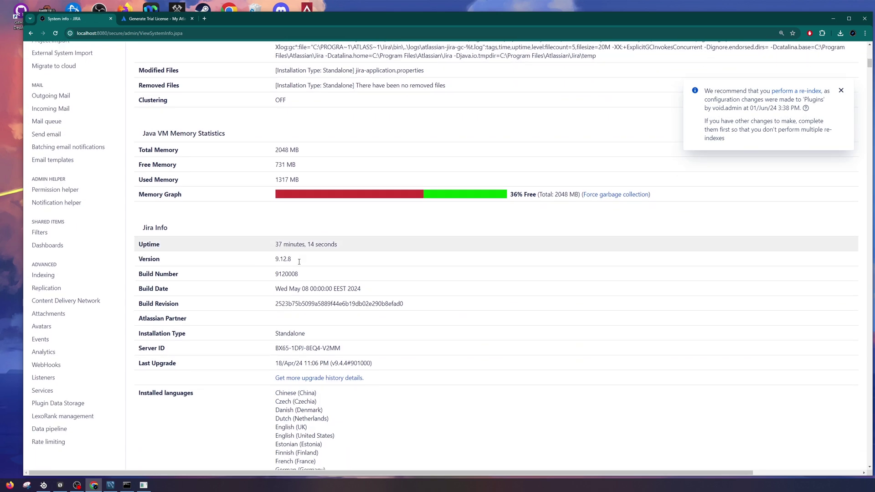
left_click_drag(139, 265, 177, 266)
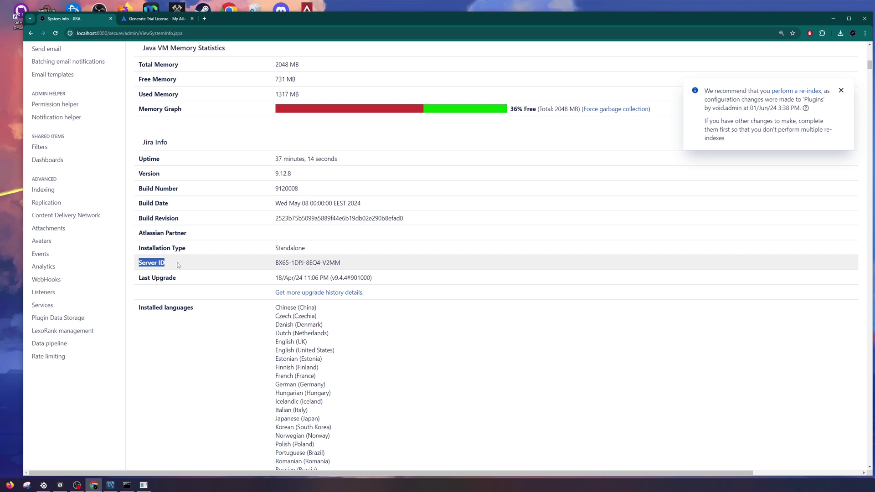
left_click_drag(351, 266, 270, 264)
key("ctrl+c")
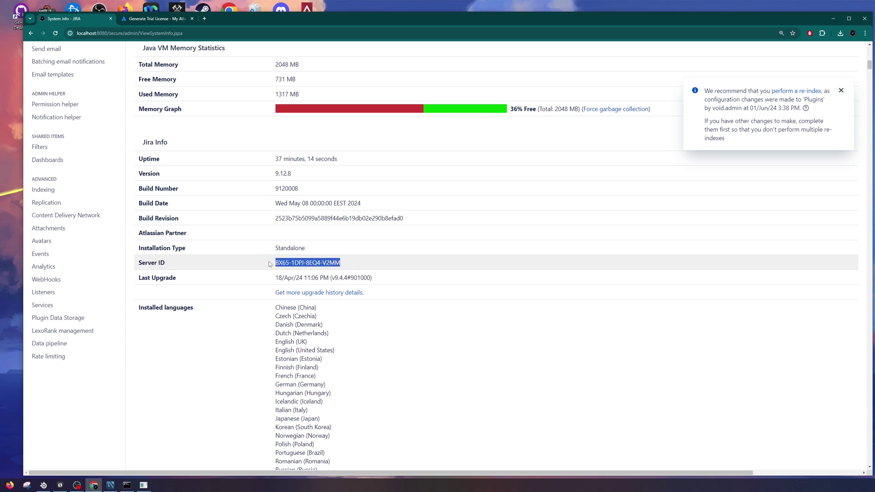
left_click(153, 20)
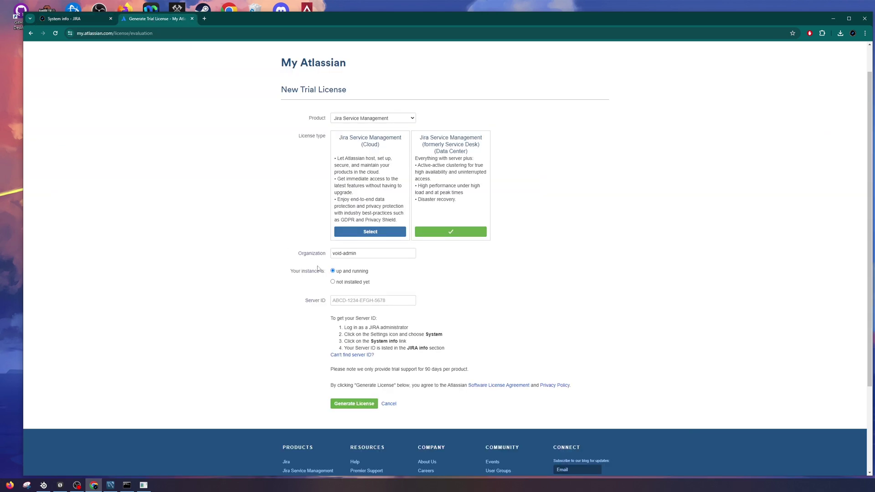
Paste Server ID BX65-1DPJ-8EQ4-V2MM into the trial license form's Server ID field
scroll(317, 268, "down", 3)
left_click(79, 19)
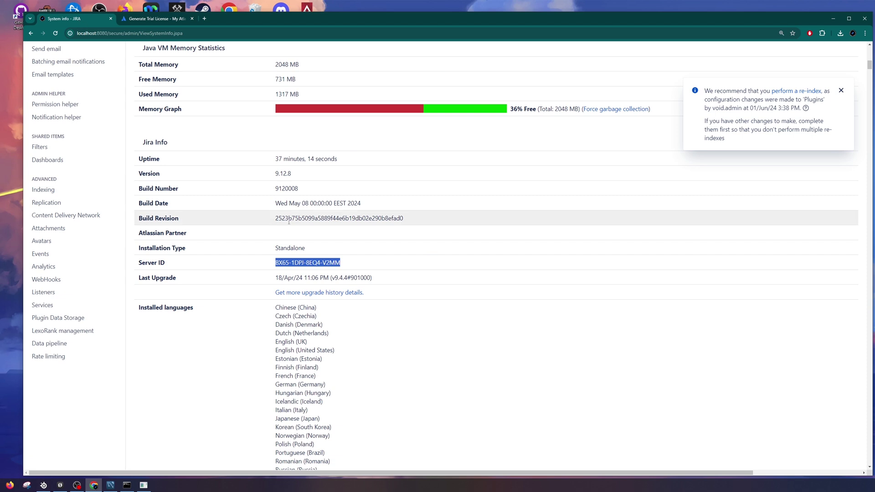
left_click(152, 19)
left_click(363, 186)
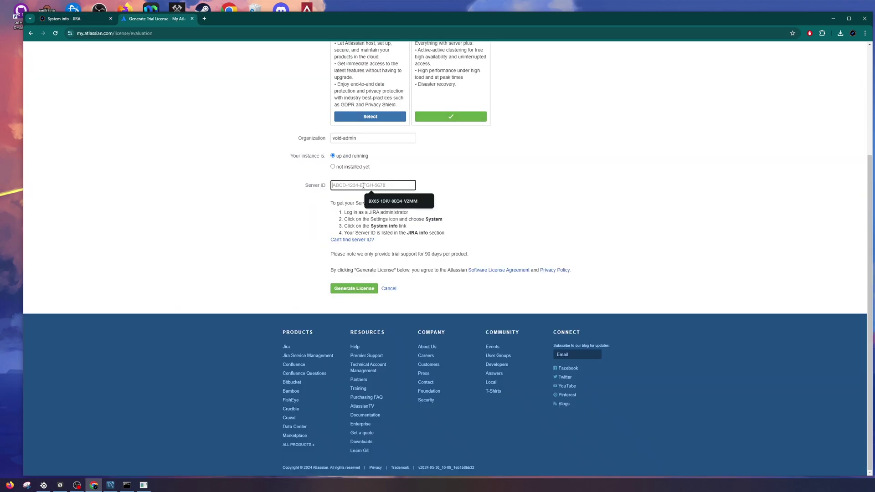
key("ctrl+v")
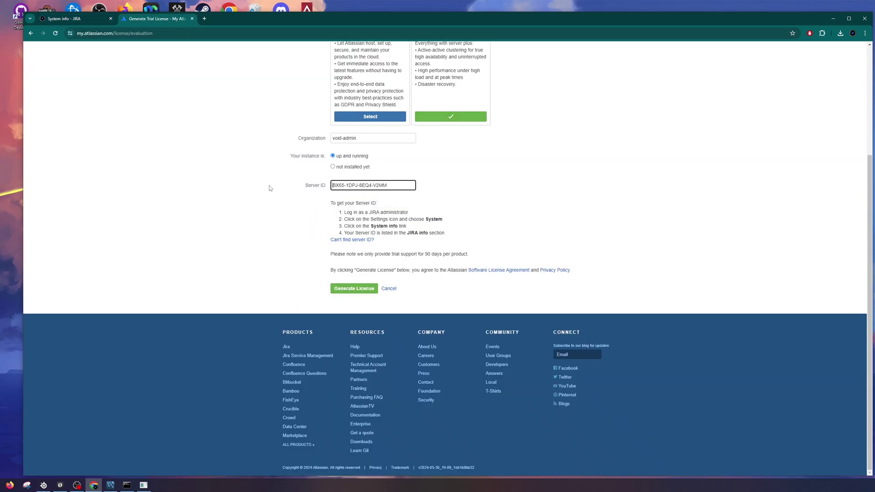
scroll(280, 254, "up", 3)
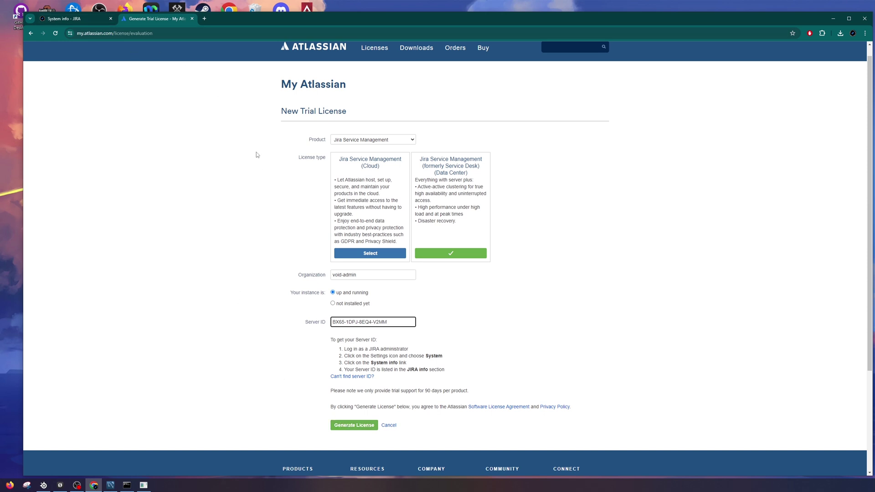
scroll(269, 177, "up", 1)
Copy the Jira Service Management Data Center trial key from the Trials list and return to Jira
left_click(375, 68)
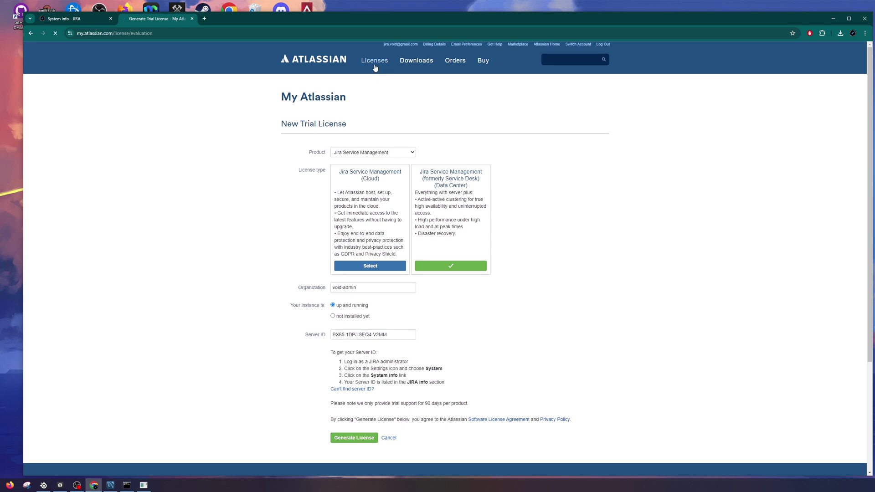
scroll(547, 236, "down", 3)
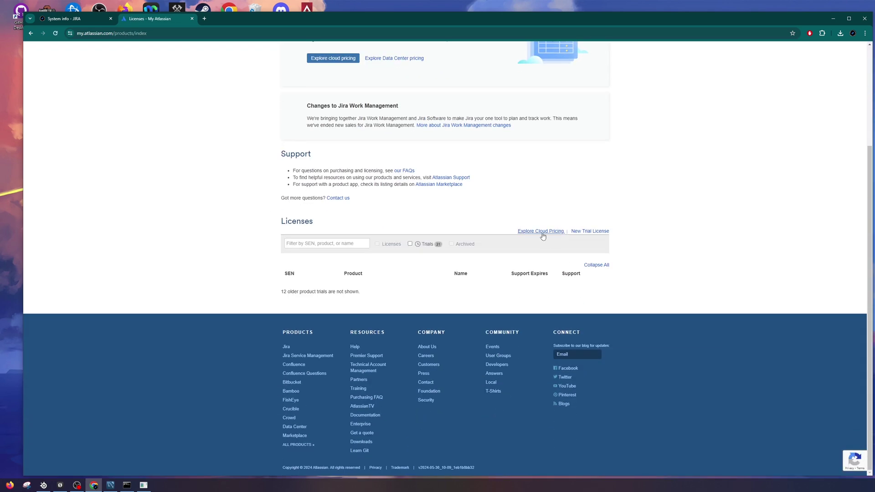
left_click(409, 243)
scroll(372, 252, "down", 1)
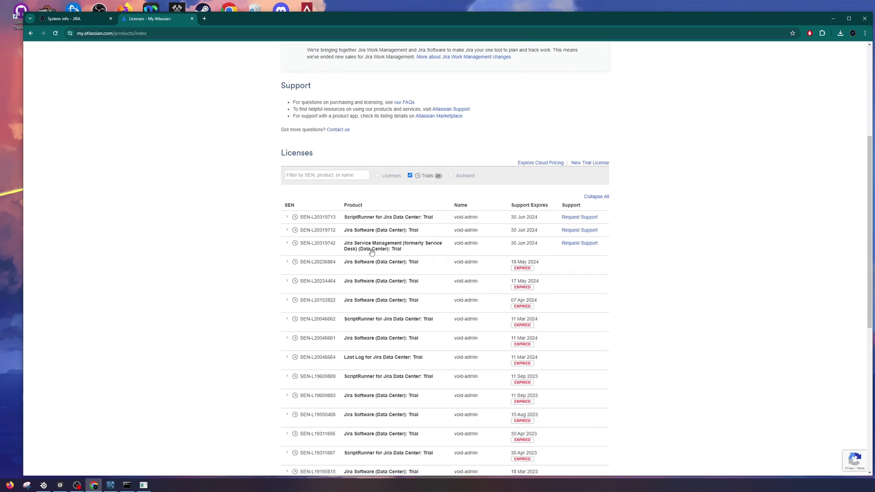
left_click(440, 249)
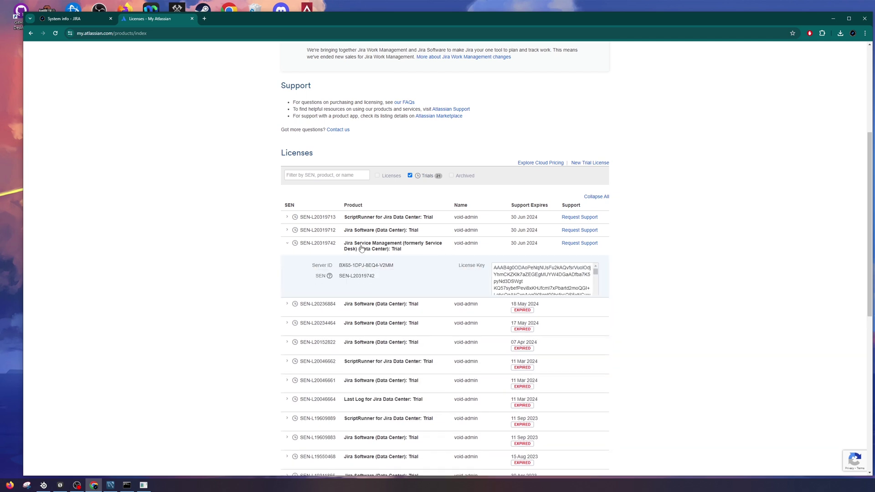
left_click(533, 280)
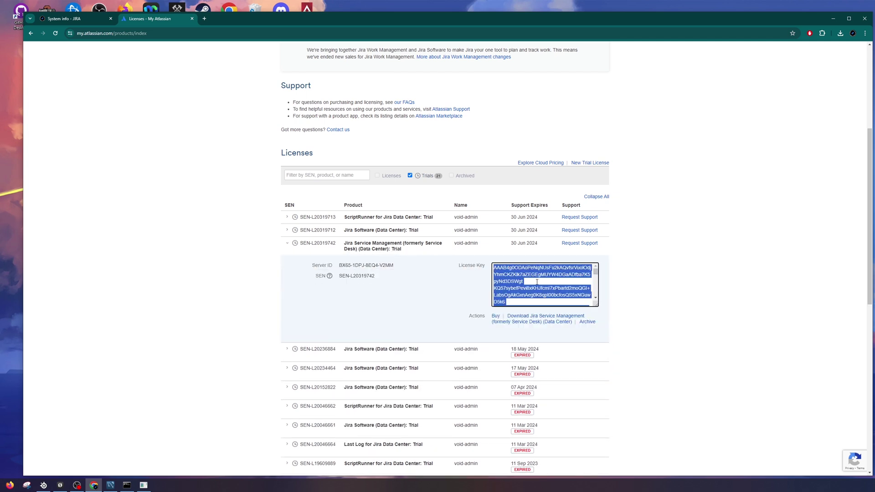
left_click(64, 19)
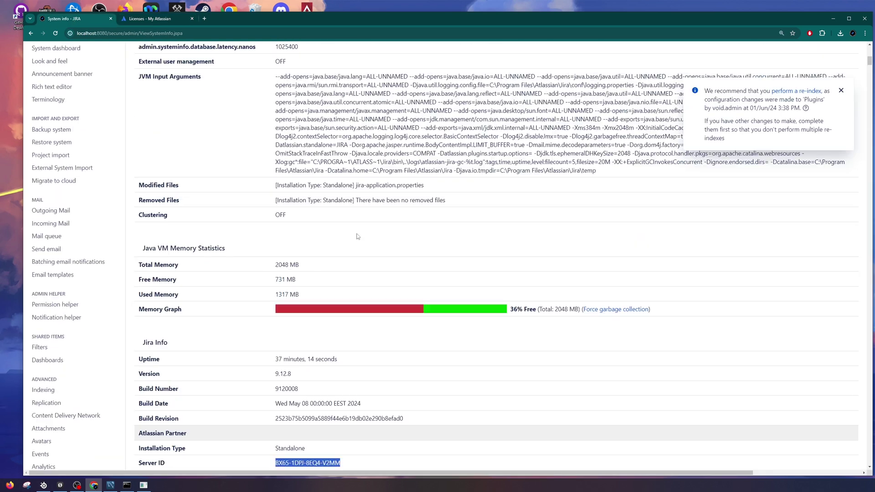
scroll(358, 237, "up", 5)
scroll(274, 183, "up", 7)
Paste the trial key under Jira Service Management and update its license, expiring 30/Jun/24
left_click(132, 98)
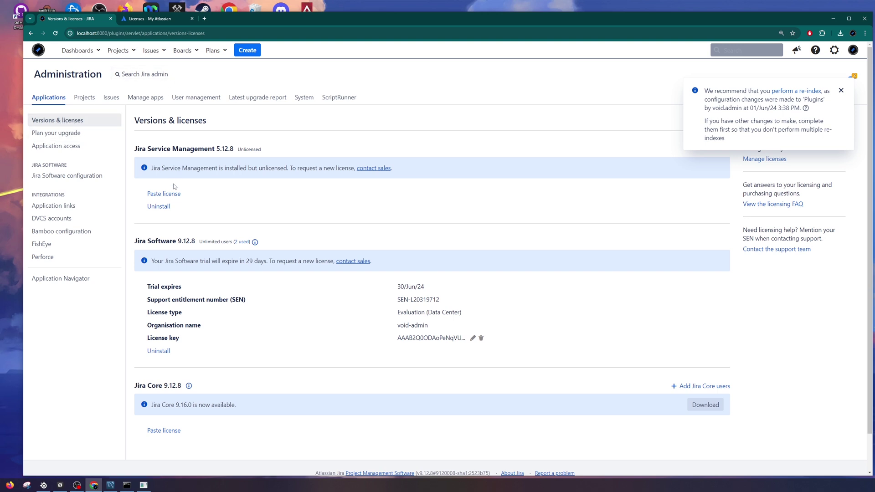
left_click(164, 193)
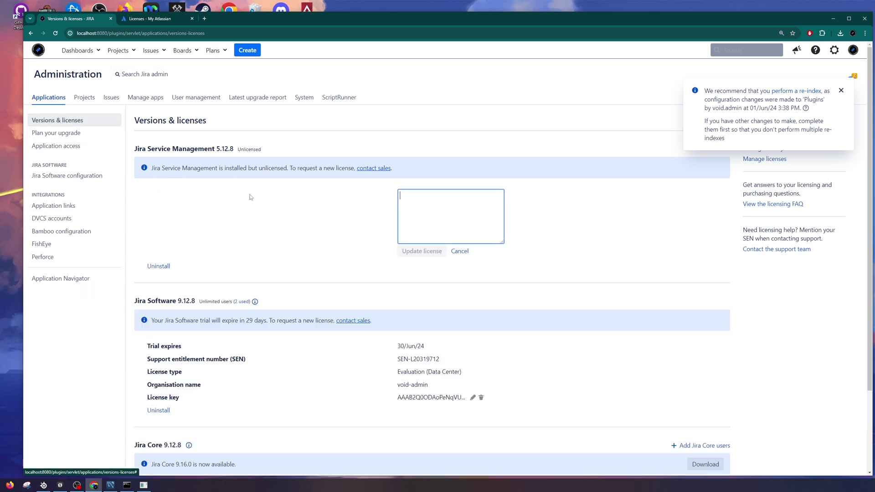
key("ctrl+v")
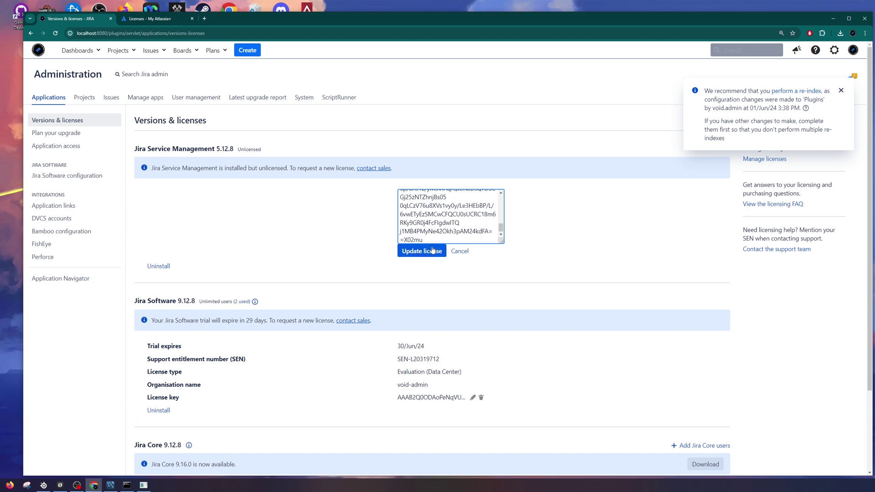
left_click(421, 251)
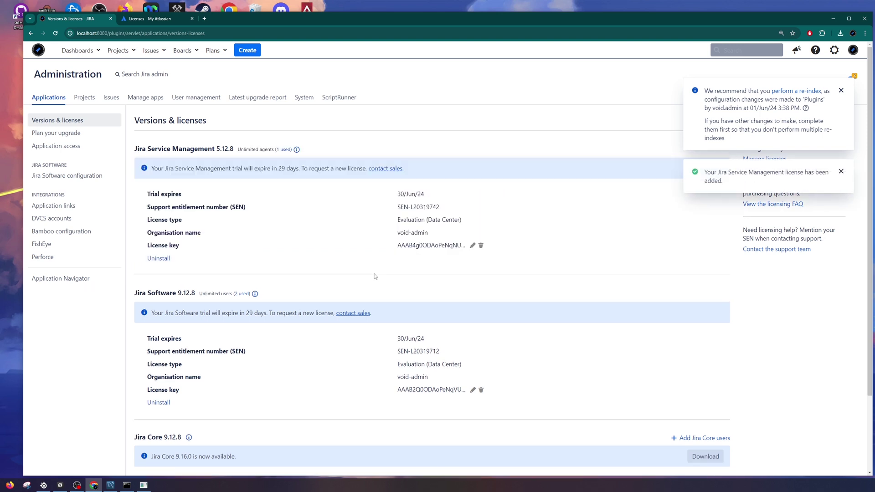
left_click(841, 171)
Dismiss the remaining re-index recommendation notice
left_click(841, 90)
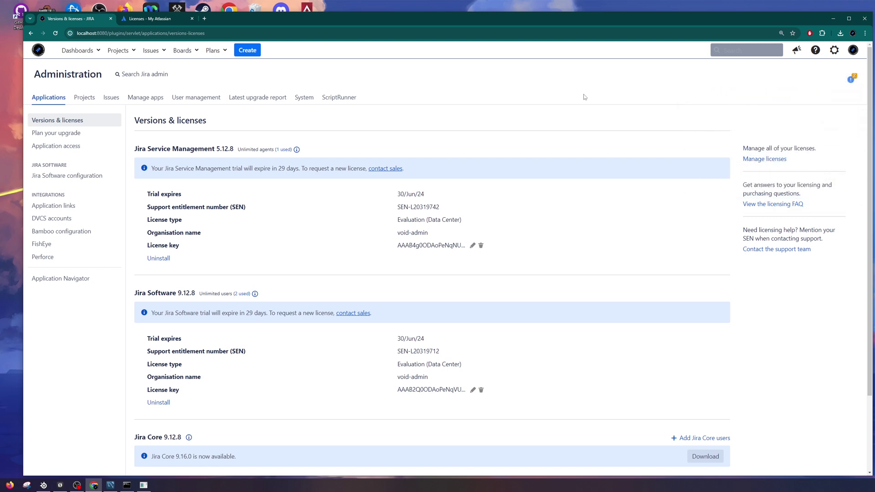